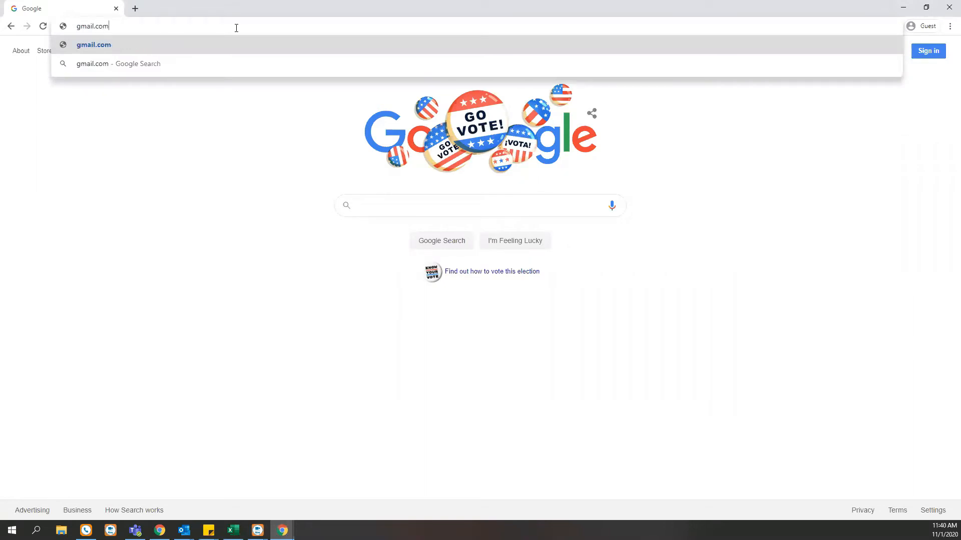
Step: Load gmail.com and begin creating a new Google account
key("Return")
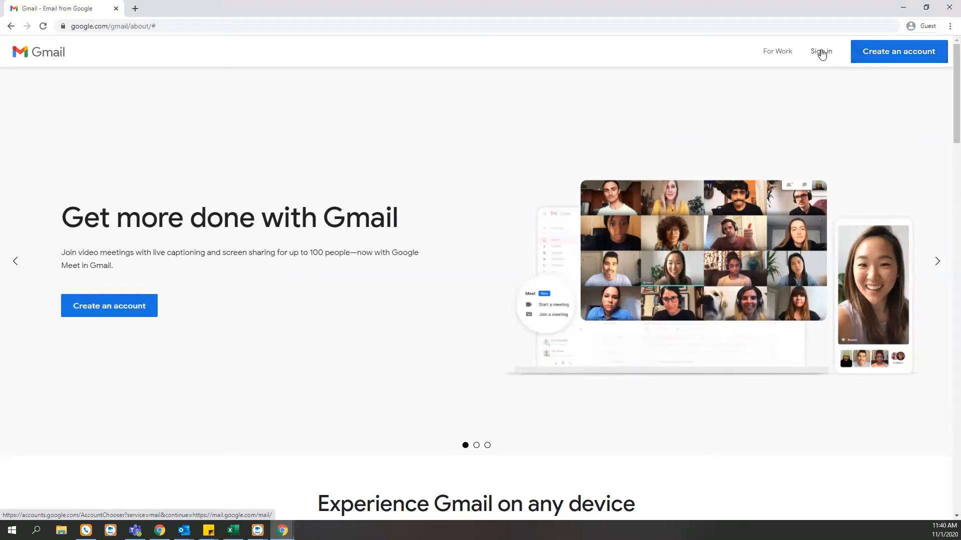
left_click(881, 59)
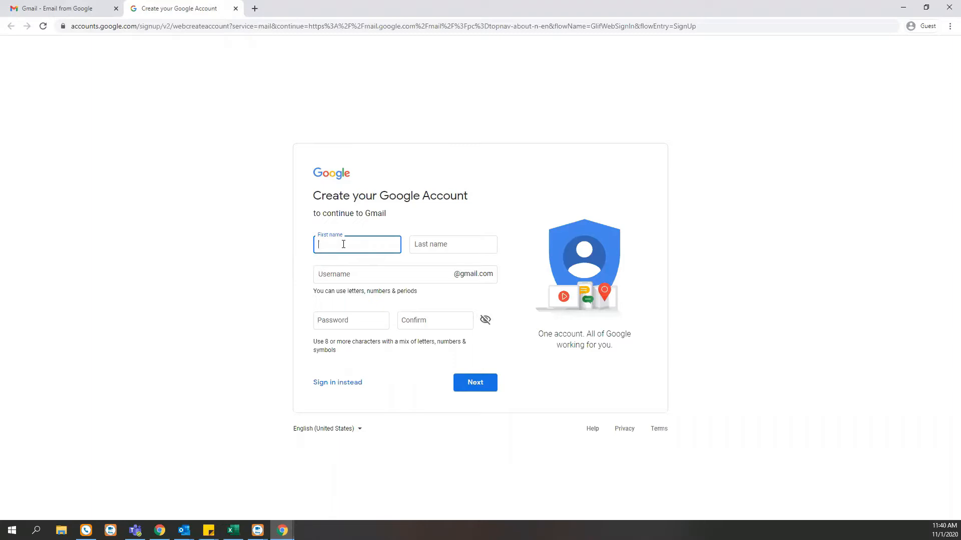
Step: Enter the account holder's first and last name and choose a Gmail username
key("Tab")
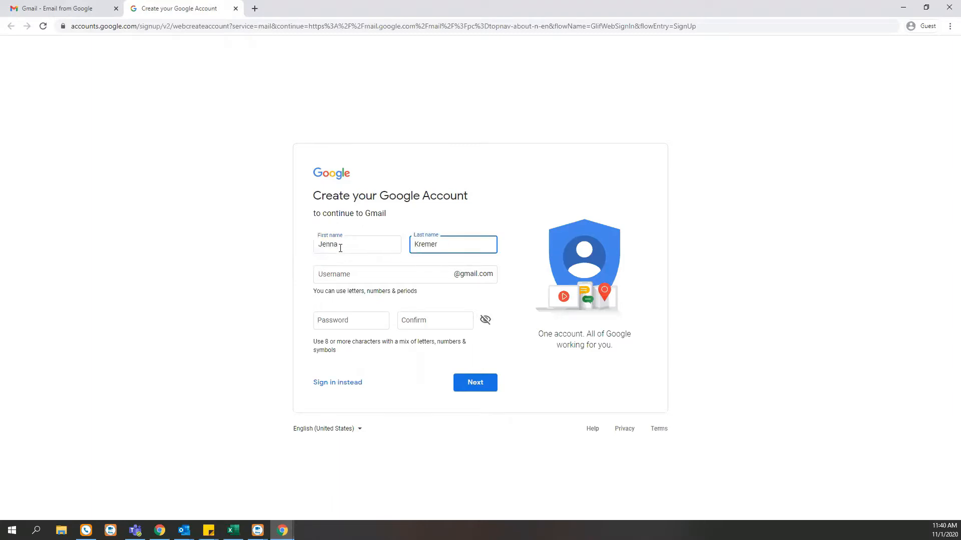
left_click(361, 262)
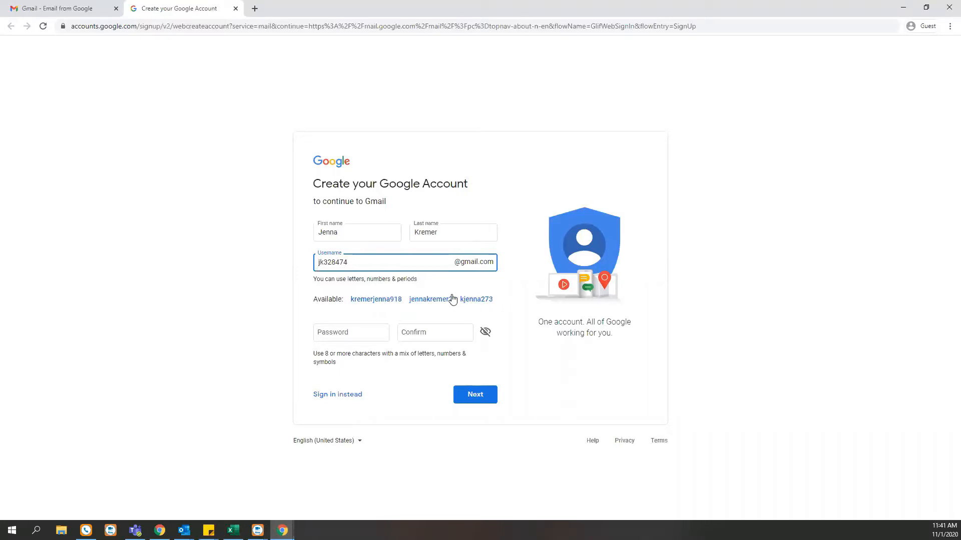
left_click_drag(319, 262, 370, 265)
left_click(369, 265)
Step: Enter and confirm the account password, reveal both entries, and submit the form
left_click(357, 333)
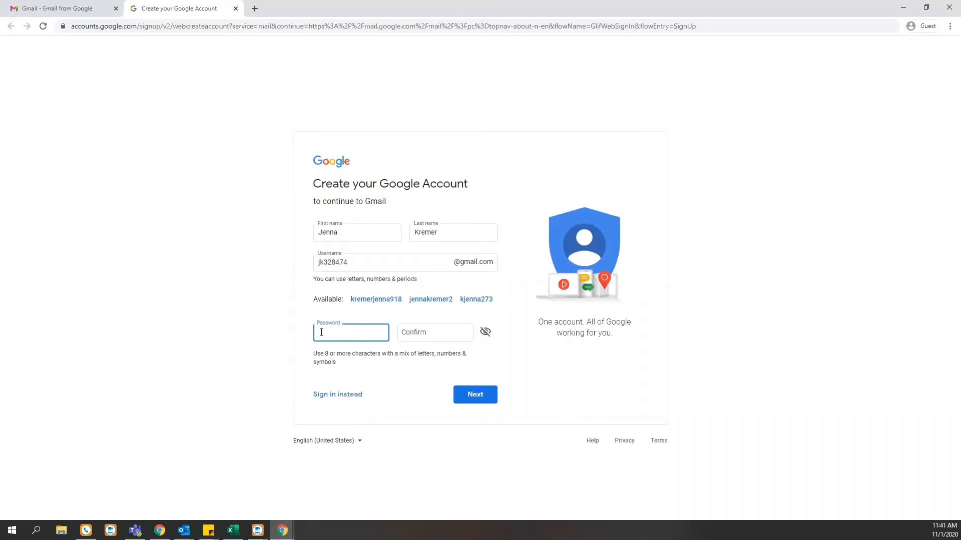
type("•••••••••••")
left_click(442, 334)
type("•••••••••••••")
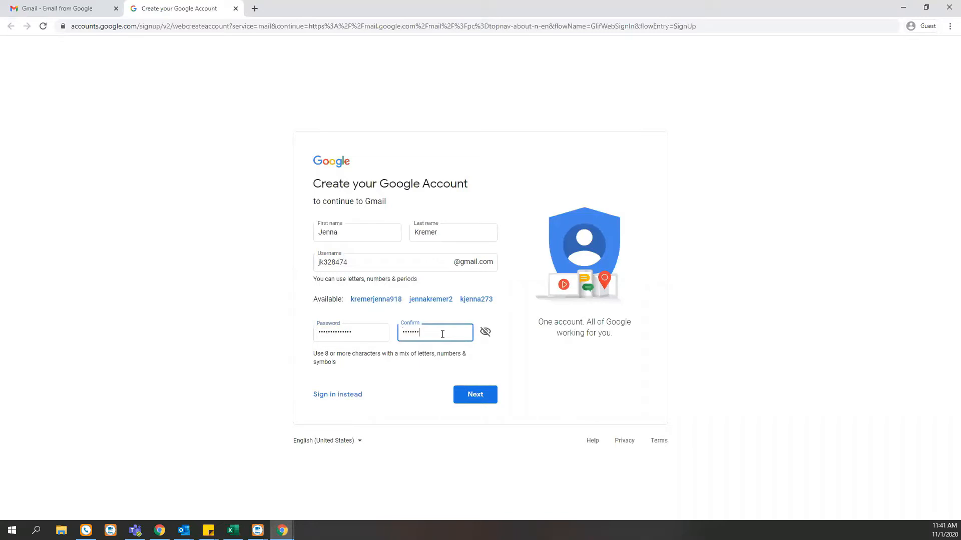
type("•")
left_click(486, 333)
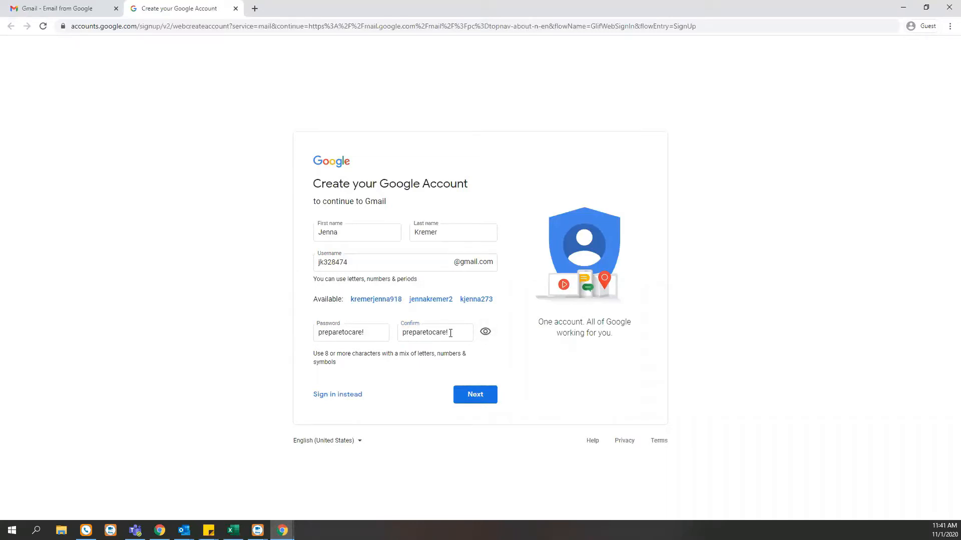
left_click(475, 402)
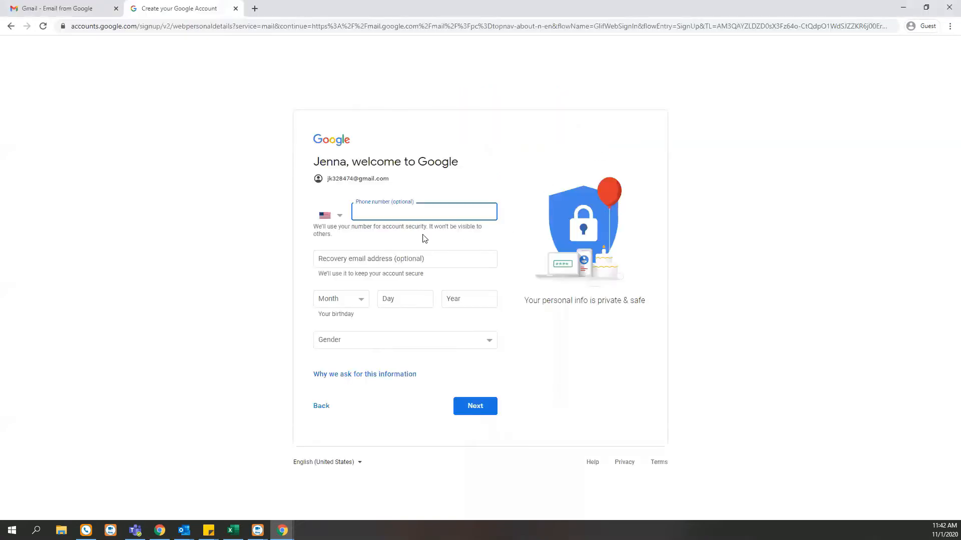
Step: Set the birthday to February 15, 1990 and the gender to Female
left_click(347, 305)
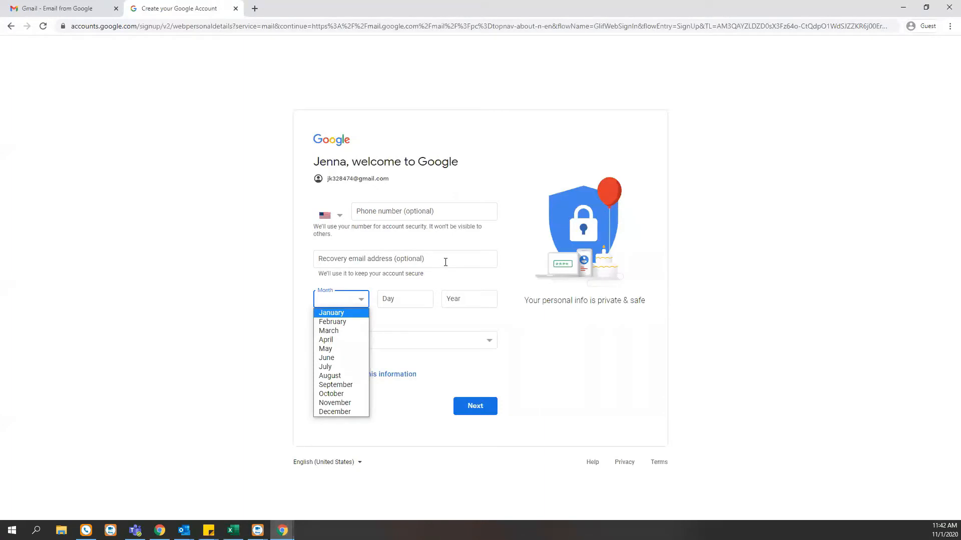
left_click(445, 262)
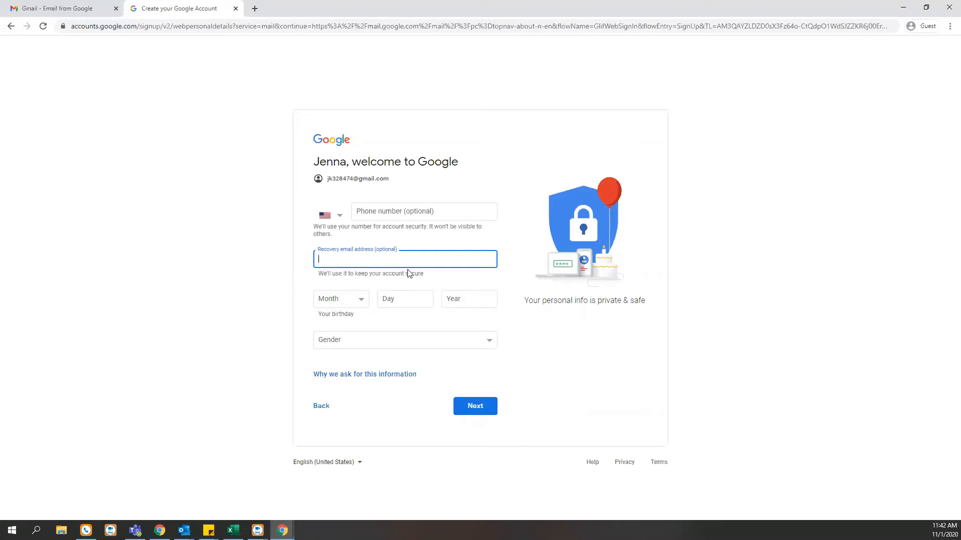
left_click(358, 299)
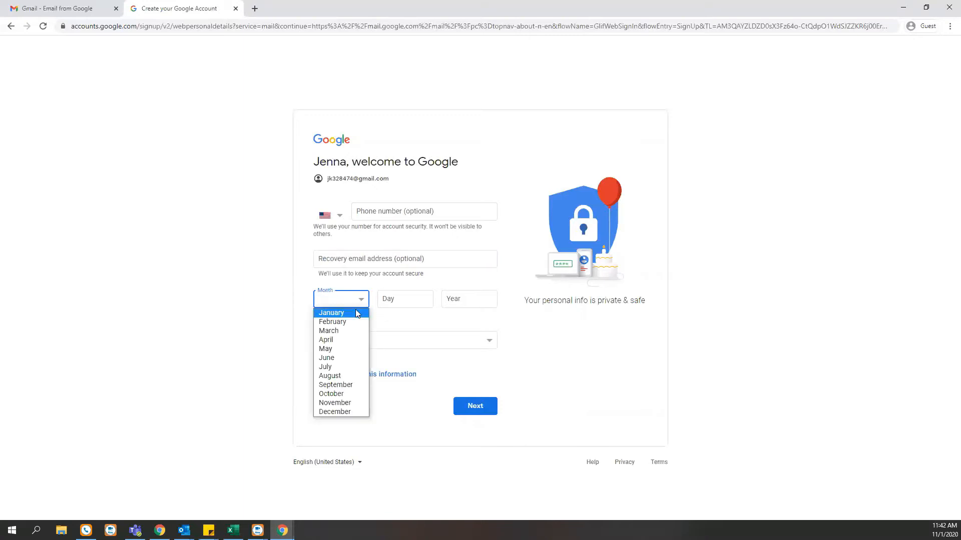
left_click(345, 322)
left_click(396, 306)
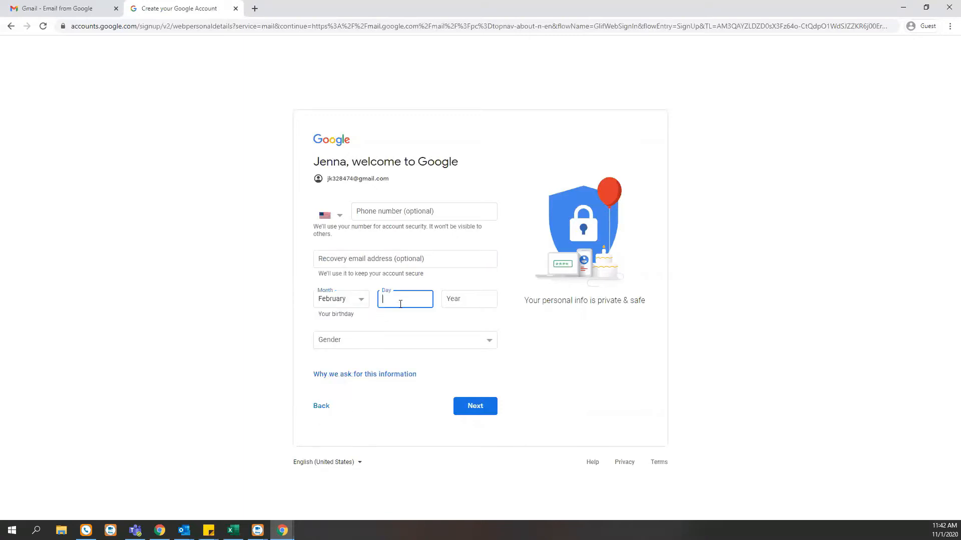
type("15")
left_click(473, 296)
type("1990")
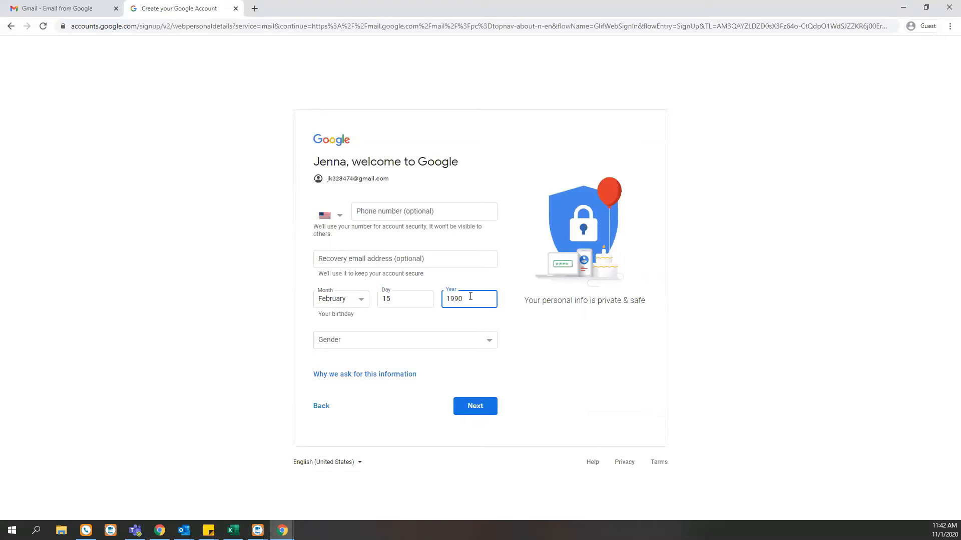
left_click(359, 345)
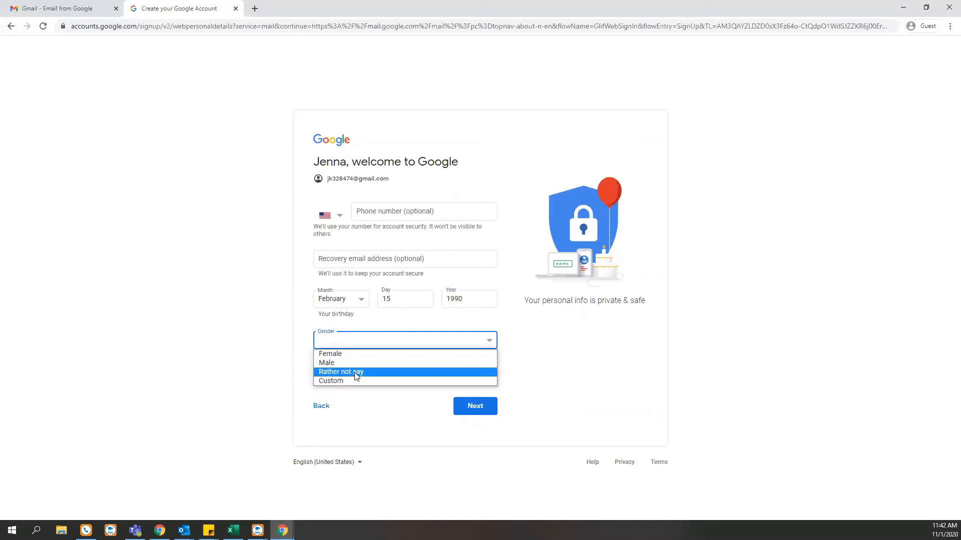
left_click(360, 354)
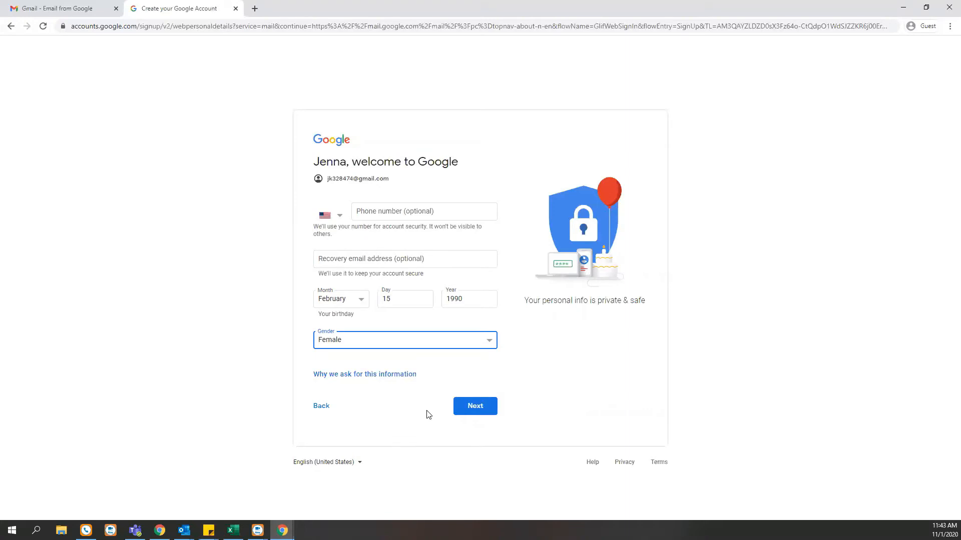
Step: Submit the personal details and accept the Privacy and Terms to create the account
left_click(478, 407)
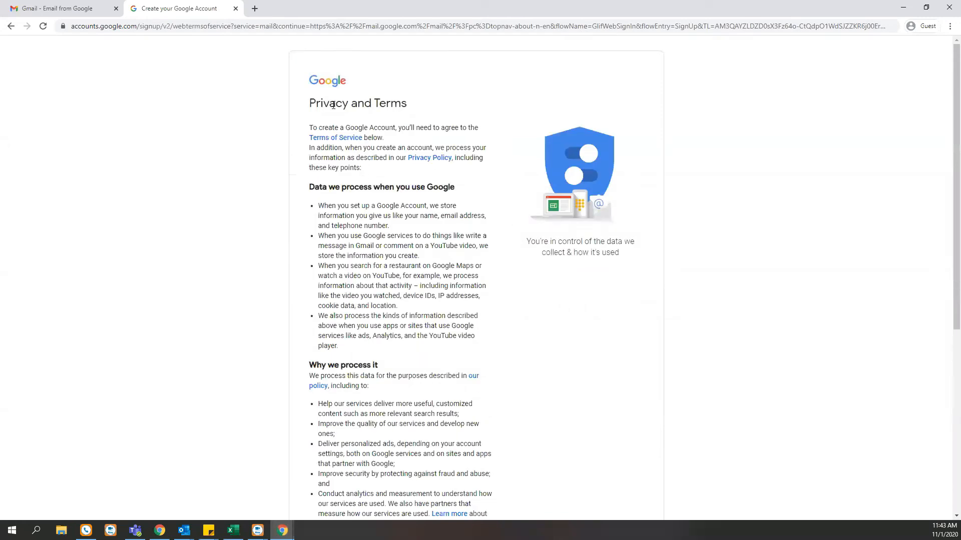
scroll(476, 294, "down", 2)
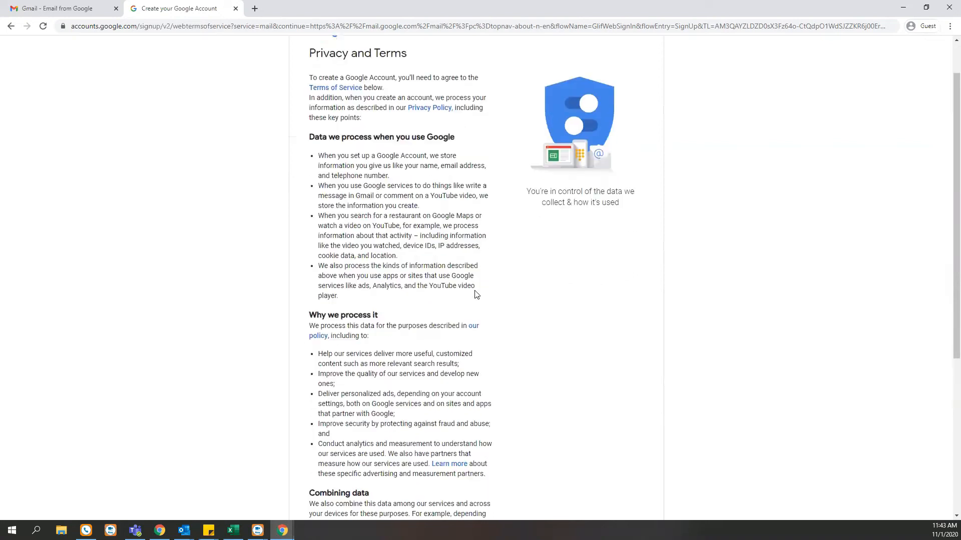
scroll(476, 294, "down", 5)
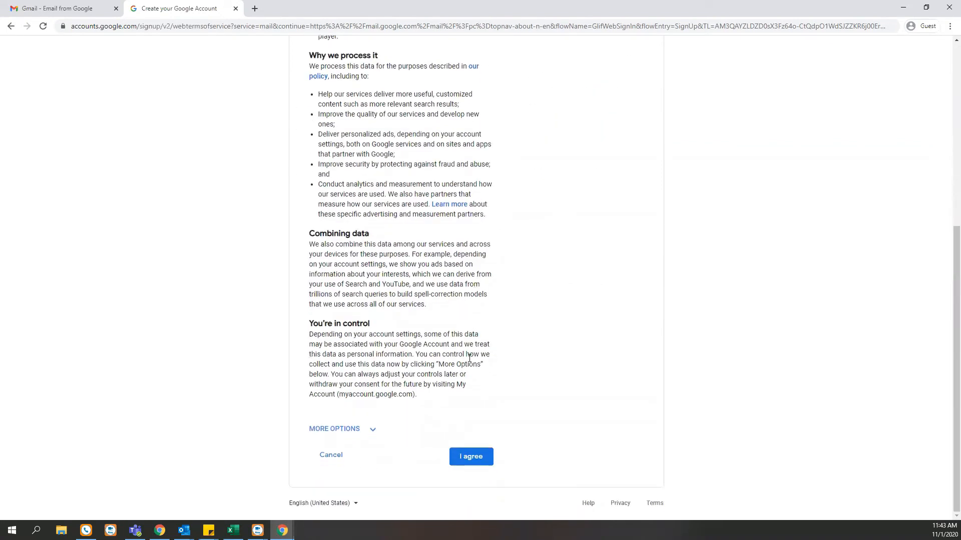
left_click(471, 463)
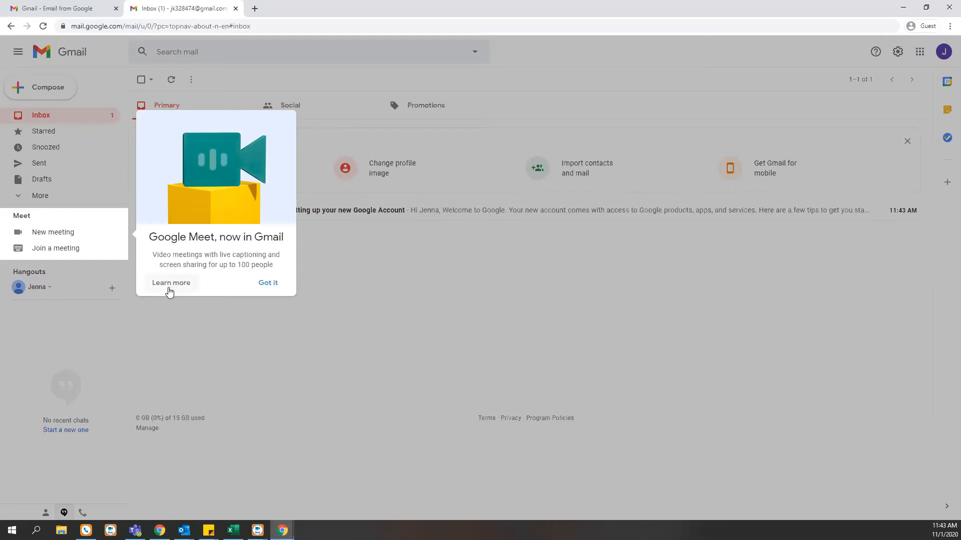
Step: Dismiss the Google Meet introduction and start a new email
left_click(273, 287)
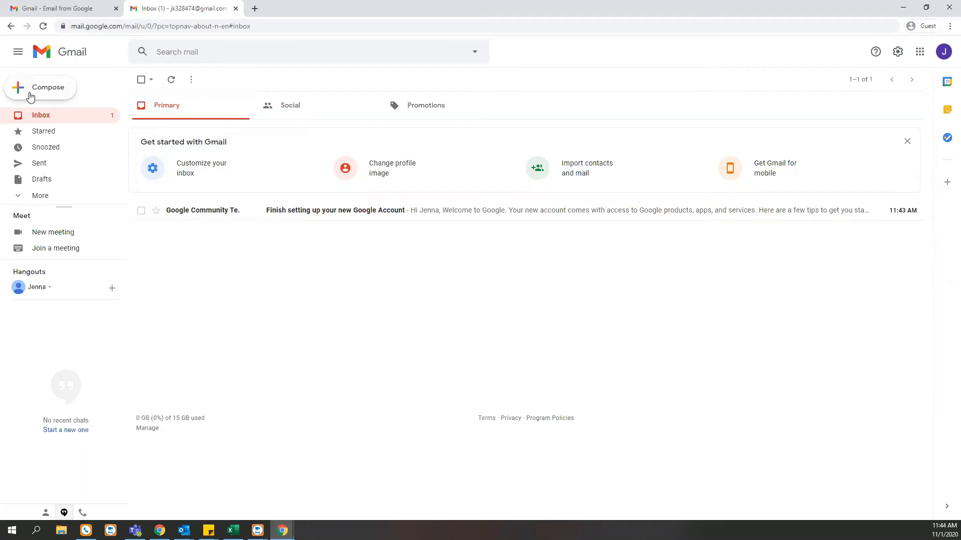
left_click(57, 95)
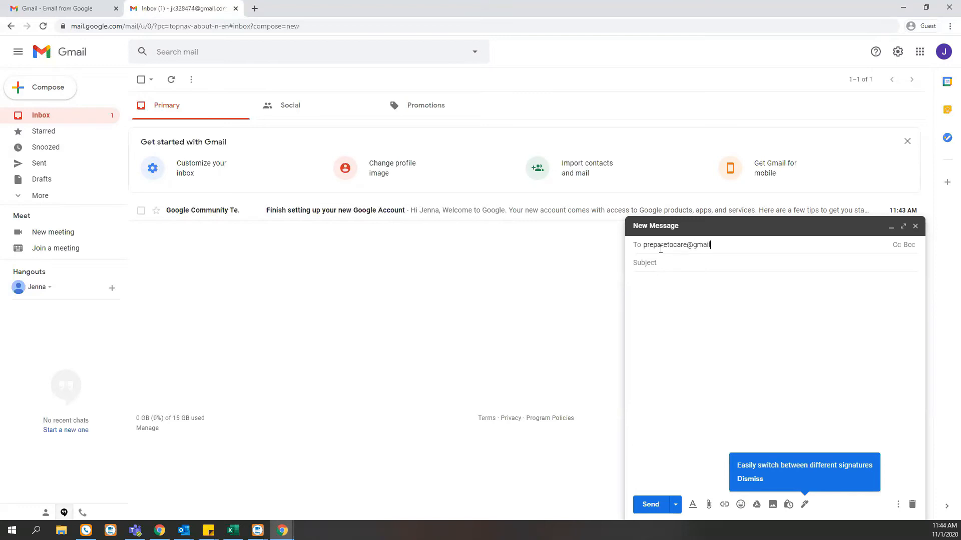
Step: Add the subject 'Hello!' and write a greeting, 'I got a new email!' and a sign-off
left_click(642, 263)
type("Hello!")
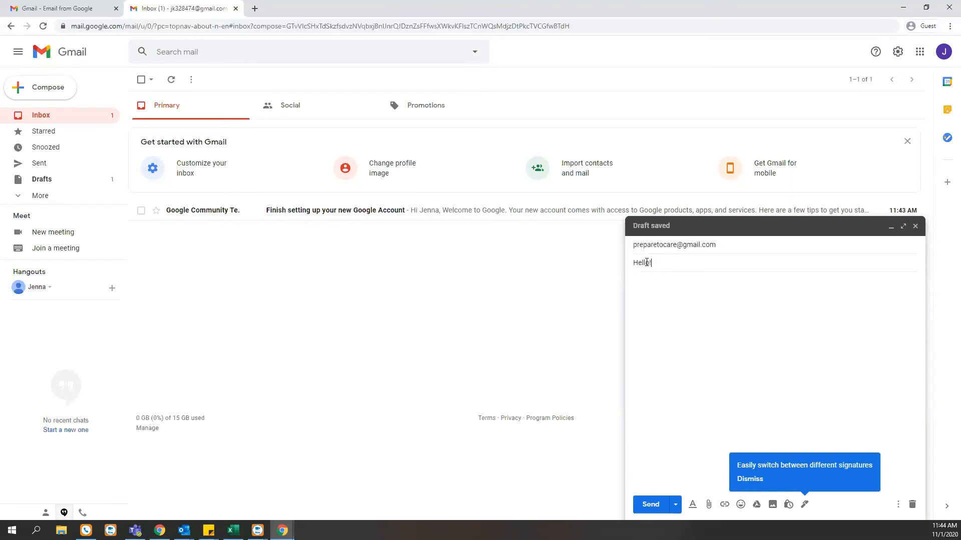
left_click(643, 288)
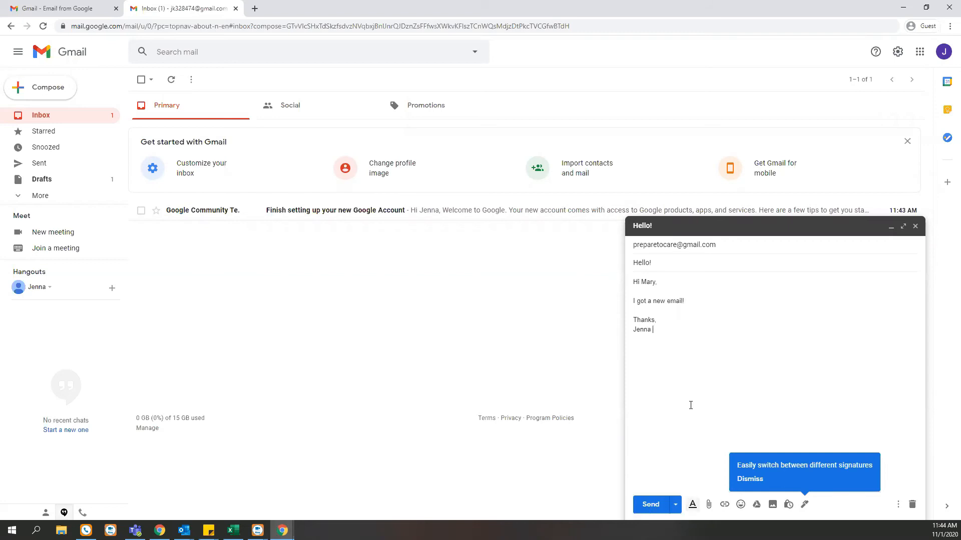
left_click_drag(657, 330, 633, 276)
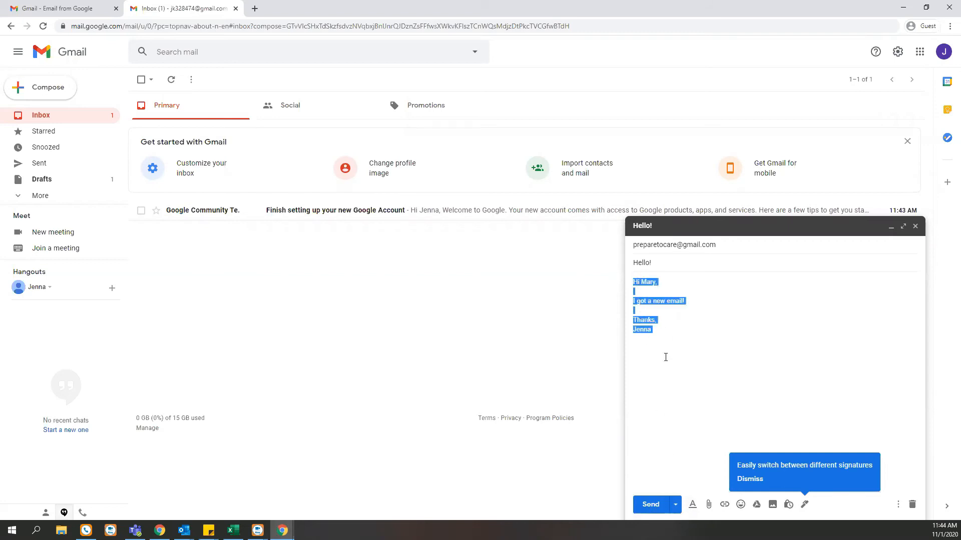
Step: Select the whole body and set it to Georgia font at Large size
left_click(694, 504)
left_click(749, 479)
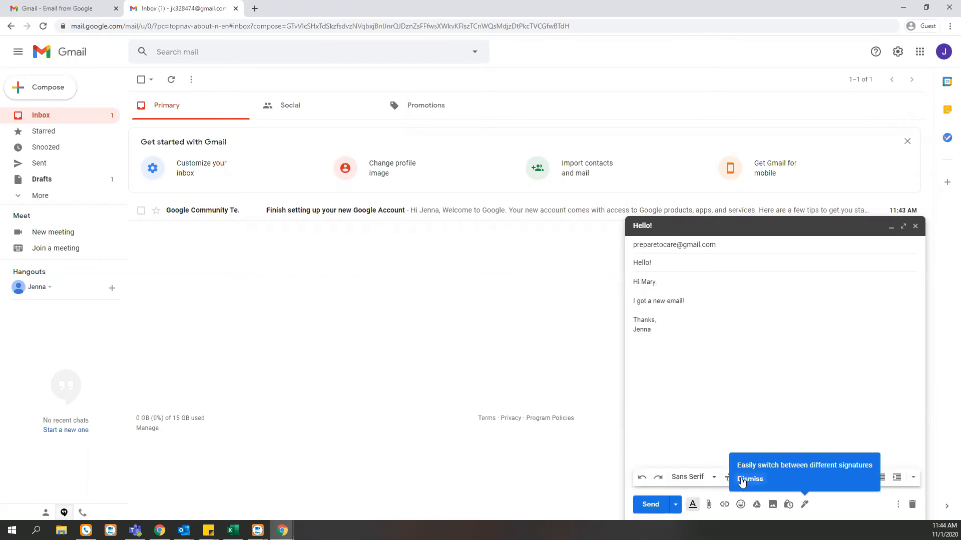
key("ctrl+a")
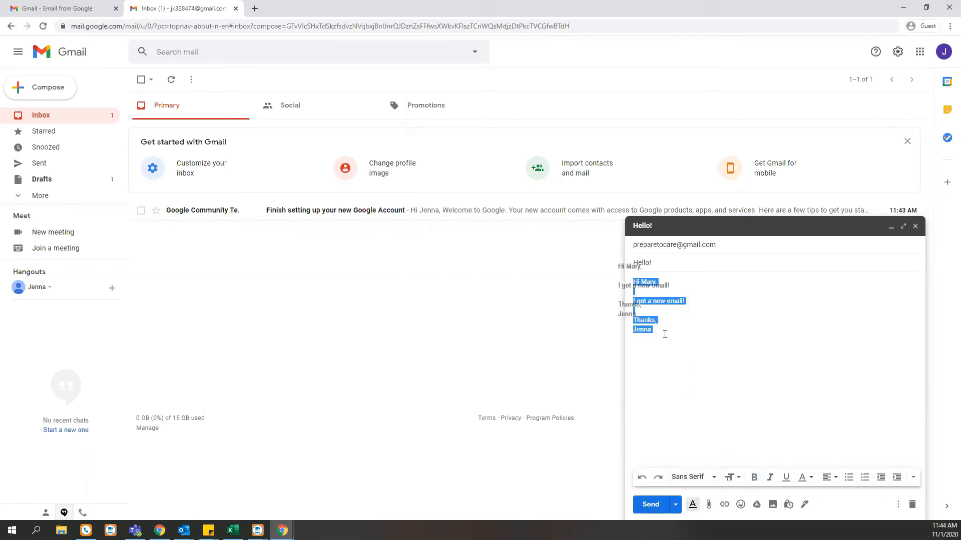
left_click(706, 477)
left_click(713, 412)
left_click(732, 478)
left_click(744, 443)
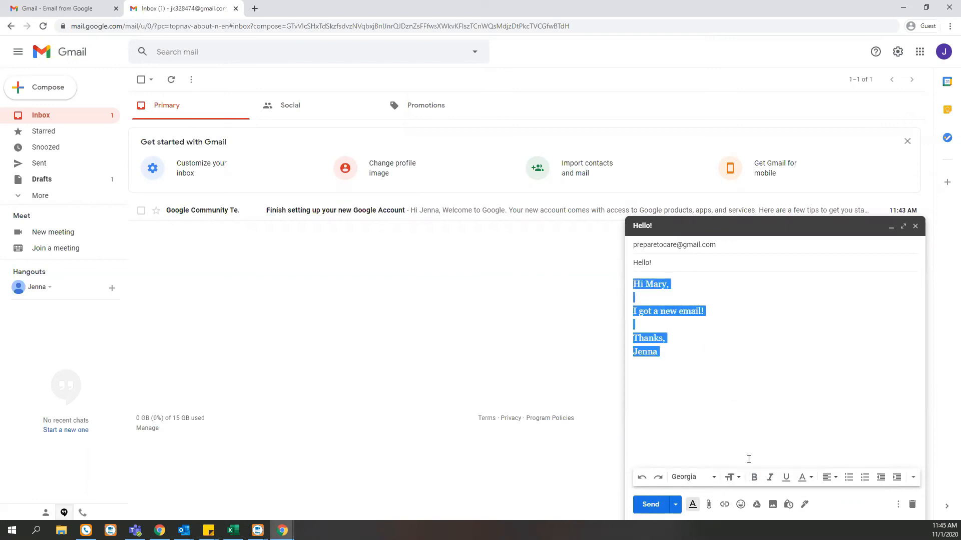
Step: Make the body text bold, italic, underlined and green
left_click(754, 477)
left_click(774, 481)
left_click(786, 479)
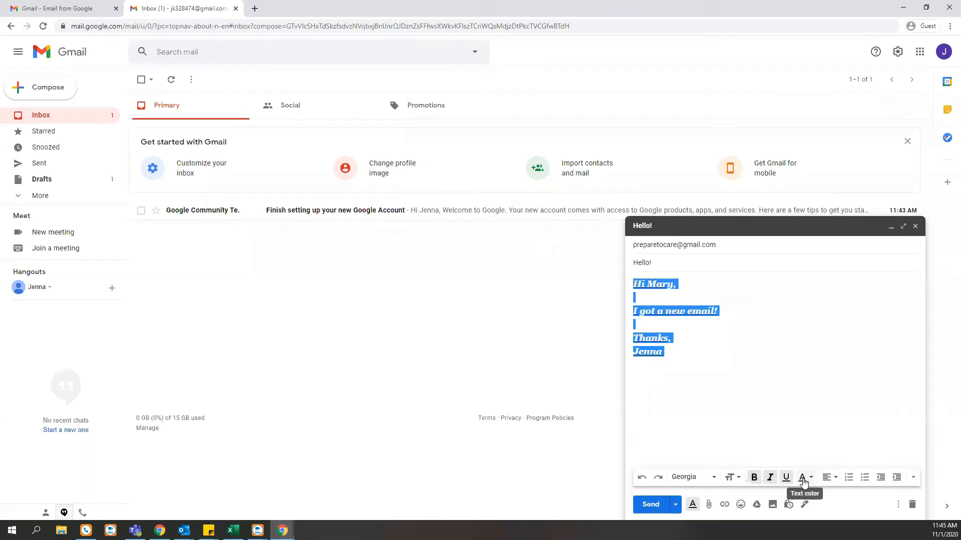
left_click(803, 478)
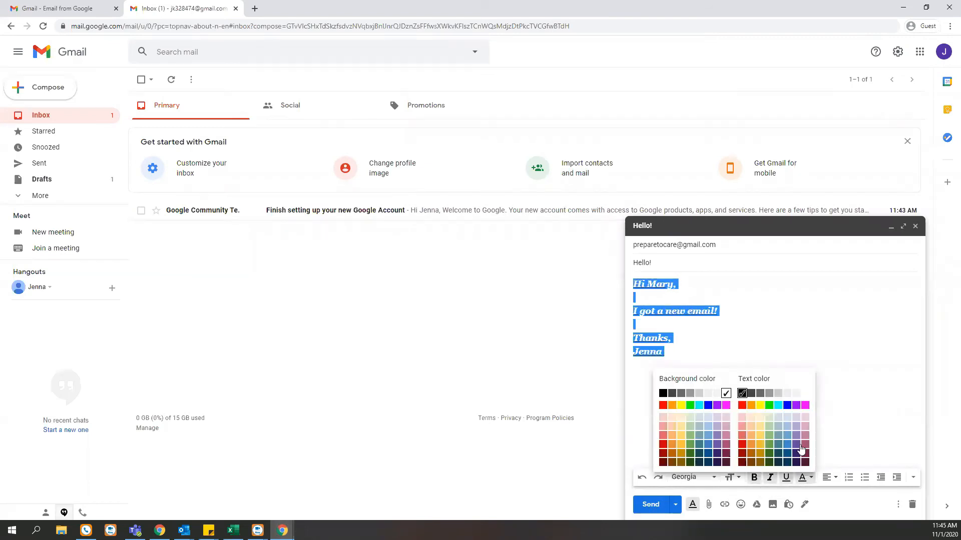
left_click(769, 415)
left_click(780, 409)
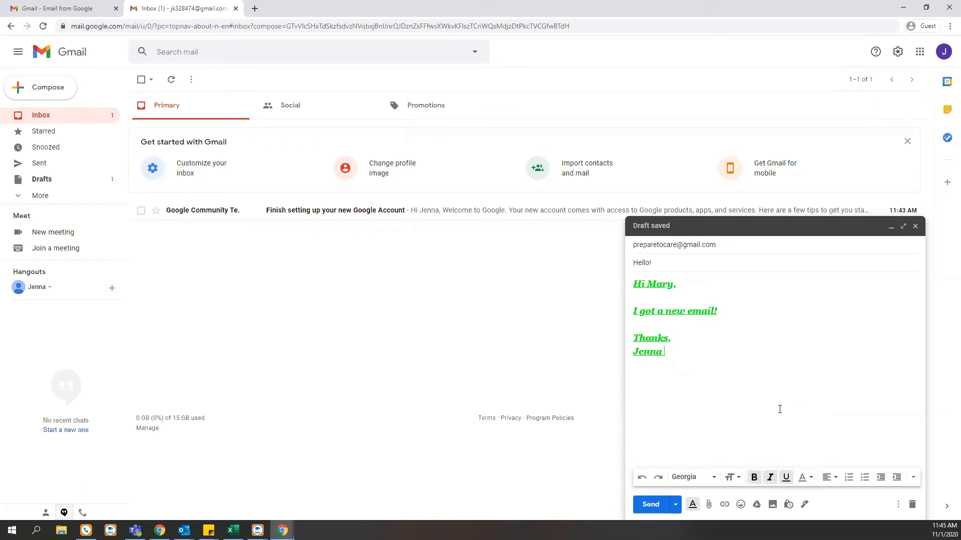
Step: Add a bulleted item below the sign-off and send the message
left_click(848, 479)
left_click(864, 480)
left_click(655, 509)
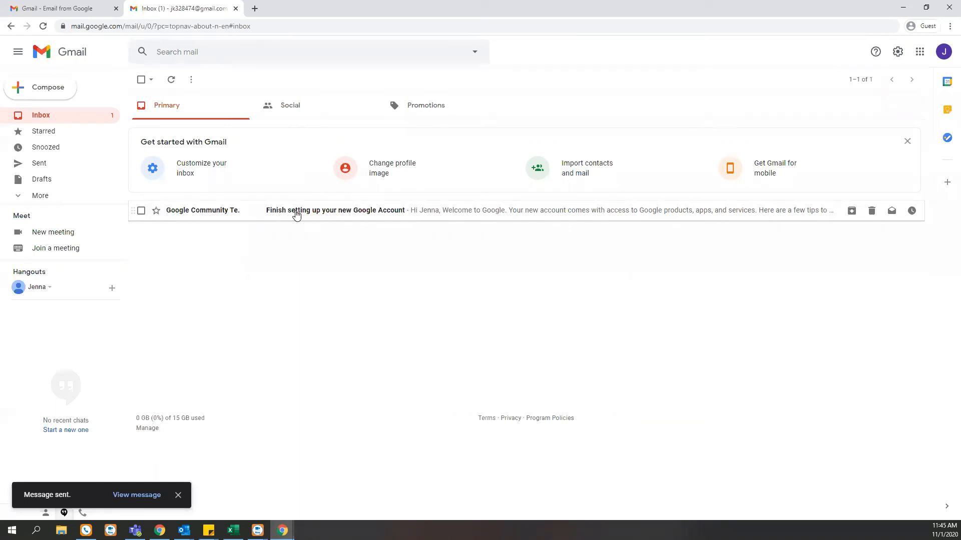
Step: Open the 'Finish setting up your new Google Account' email and scroll through it
left_click(379, 214)
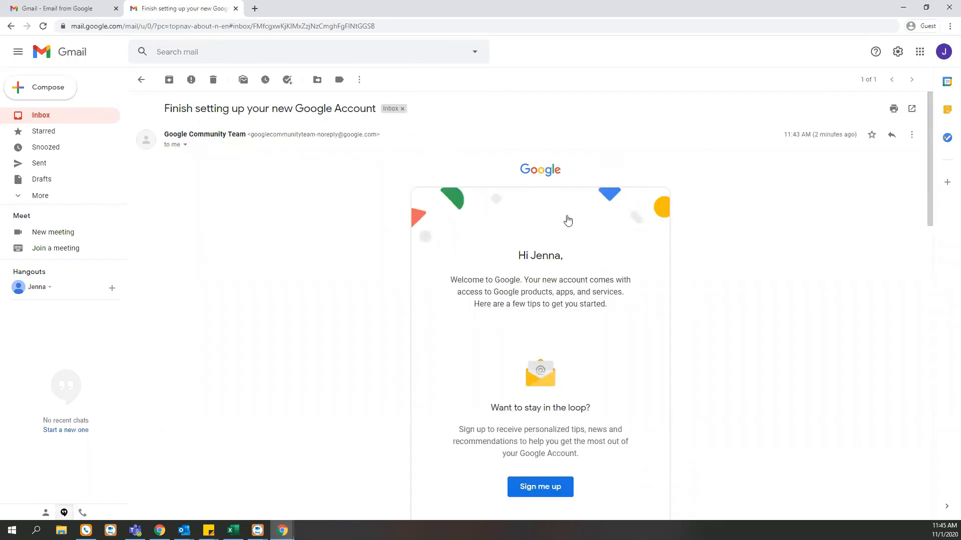
scroll(368, 212, "down", 3)
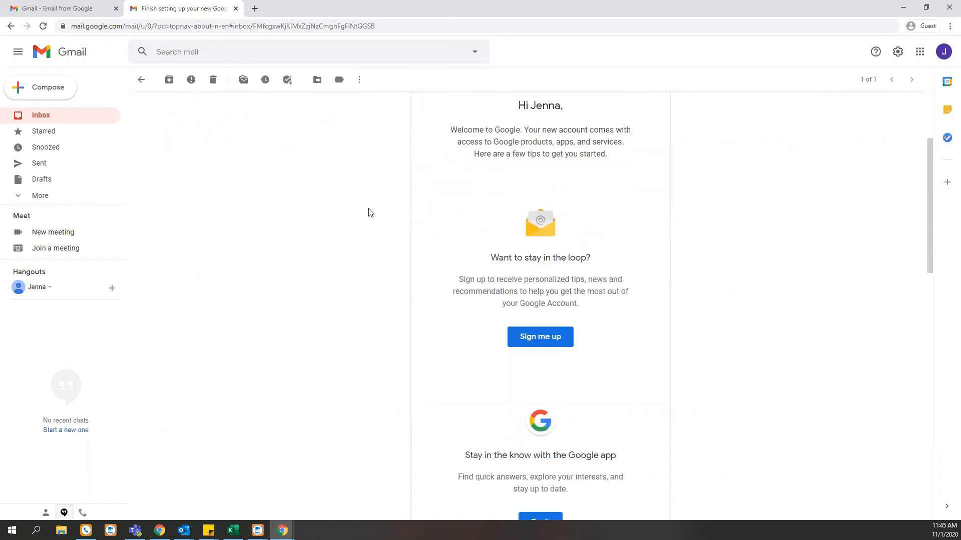
scroll(369, 213, "down", 15)
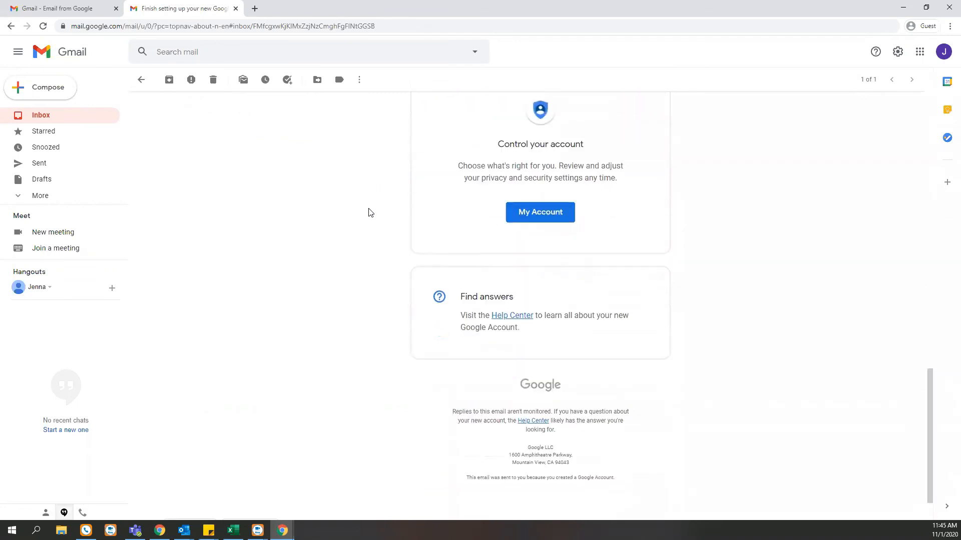
scroll(368, 213, "up", 1)
scroll(369, 212, "up", 4)
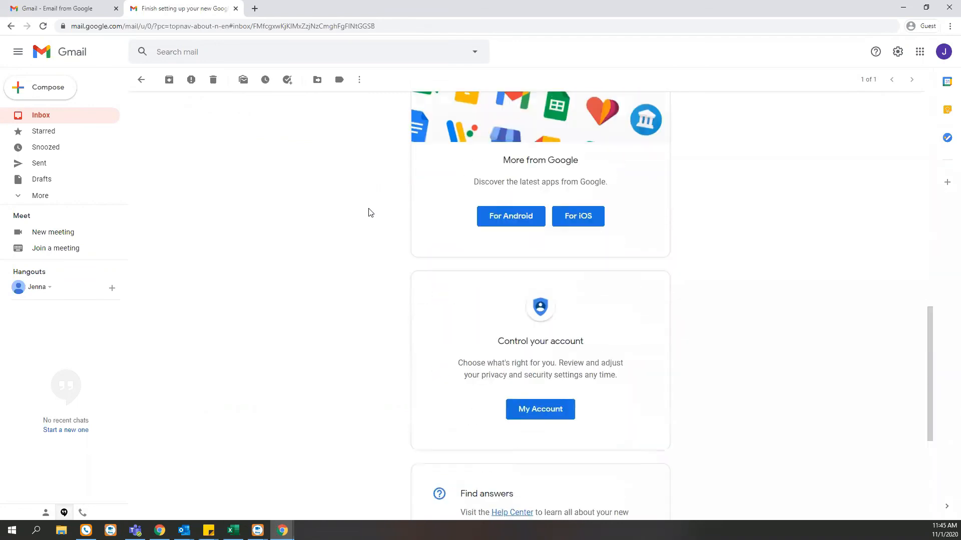
scroll(369, 212, "up", 12)
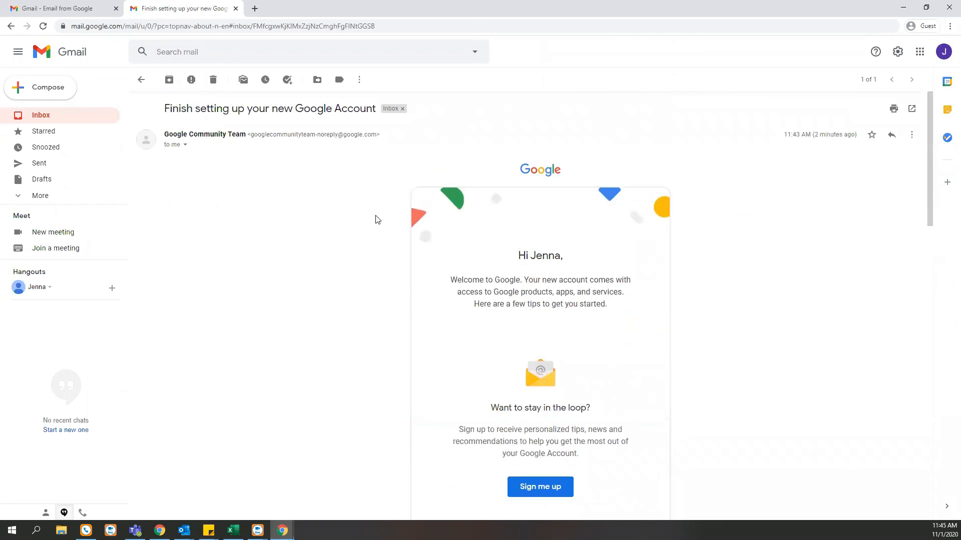
scroll(775, 360, "down", 1)
scroll(775, 361, "down", 17)
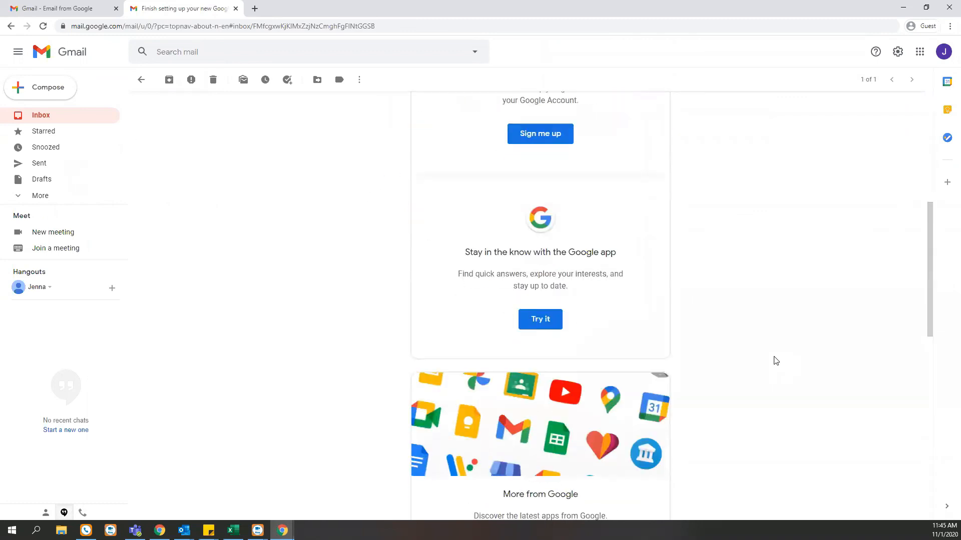
Step: Start a reply to the welcome email, discarding the first attempt and reopening it
left_click(189, 473)
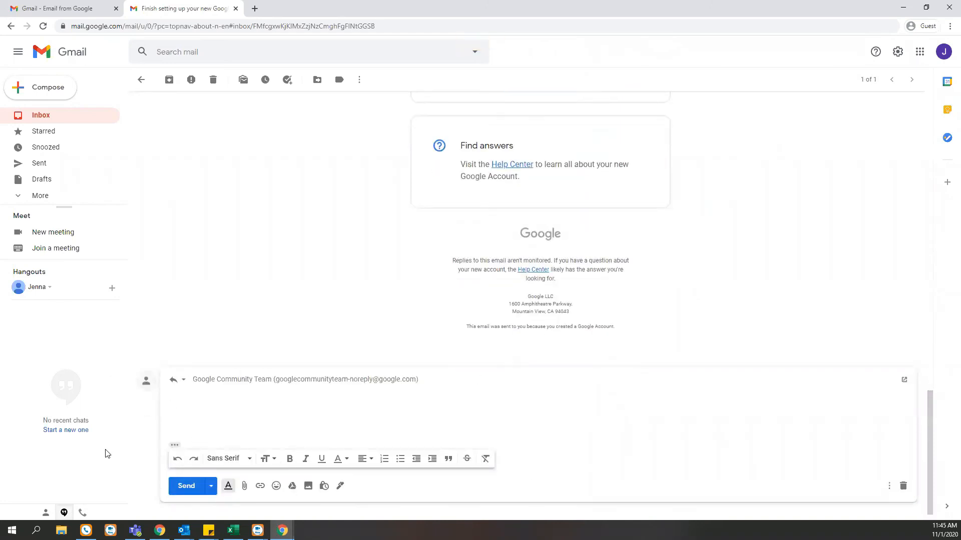
left_click(903, 486)
scroll(837, 454, "up", 10)
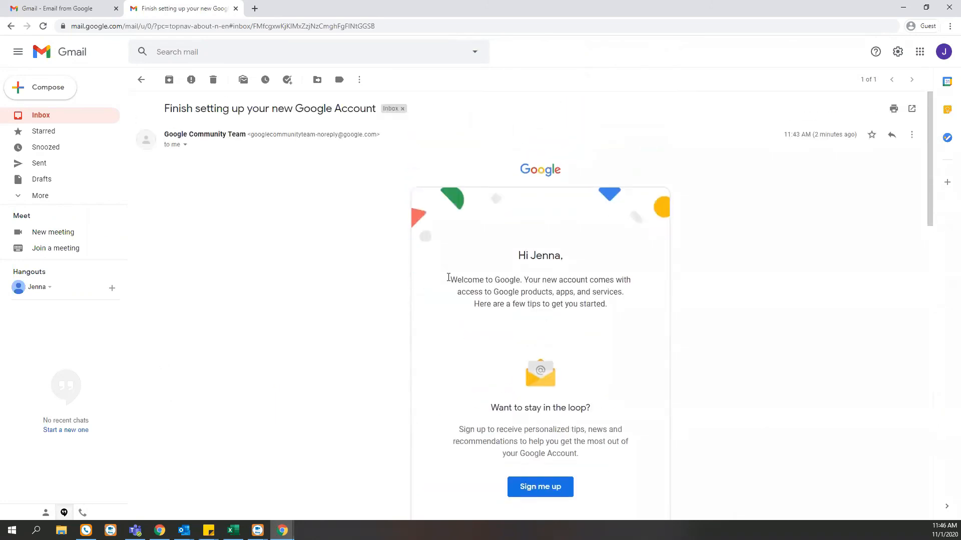
left_click(891, 135)
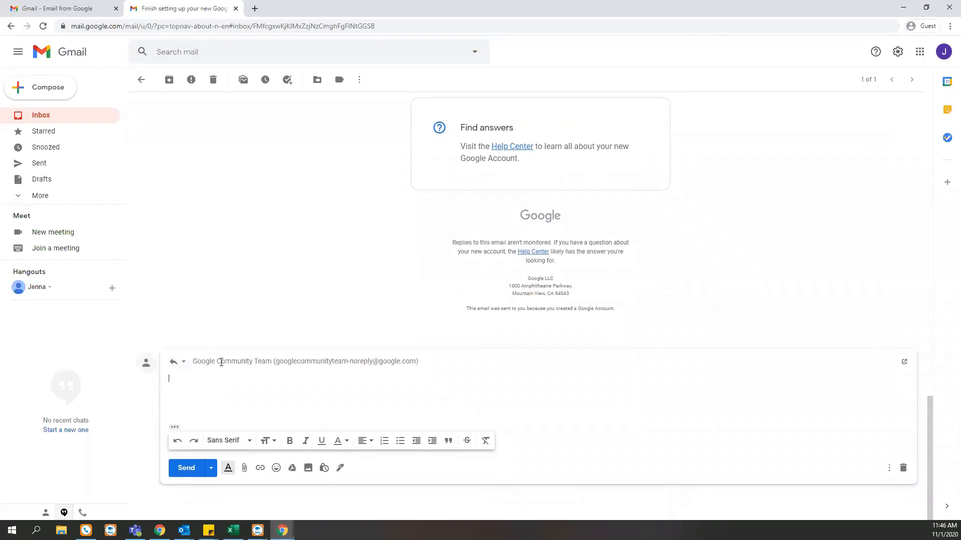
Step: Write 'Hi again,' and a 'Thanks,' sign-off with the sender's name, then turn on bold
mouse_move(271, 365)
type("again")
key("Return")
key("Return")
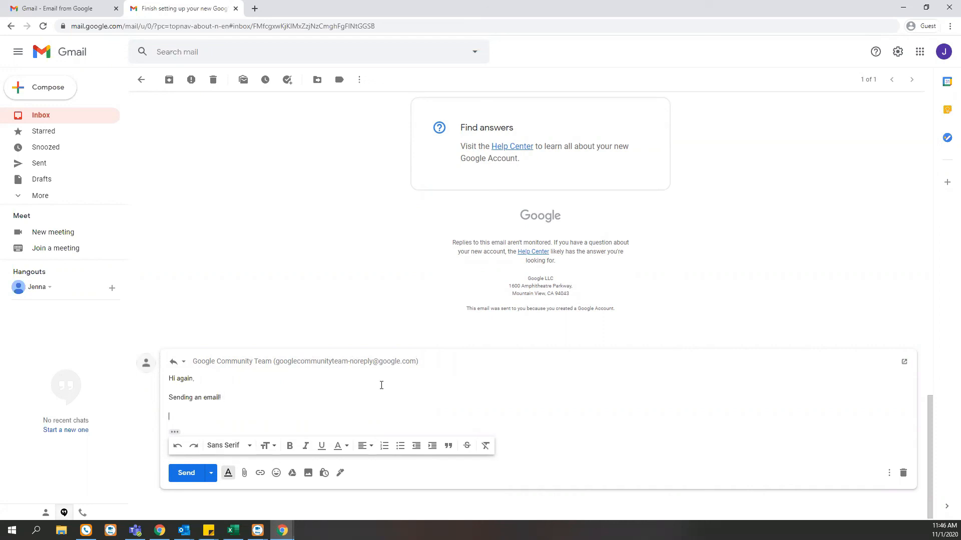
type("Thanks,")
key("Return")
type("Jenna")
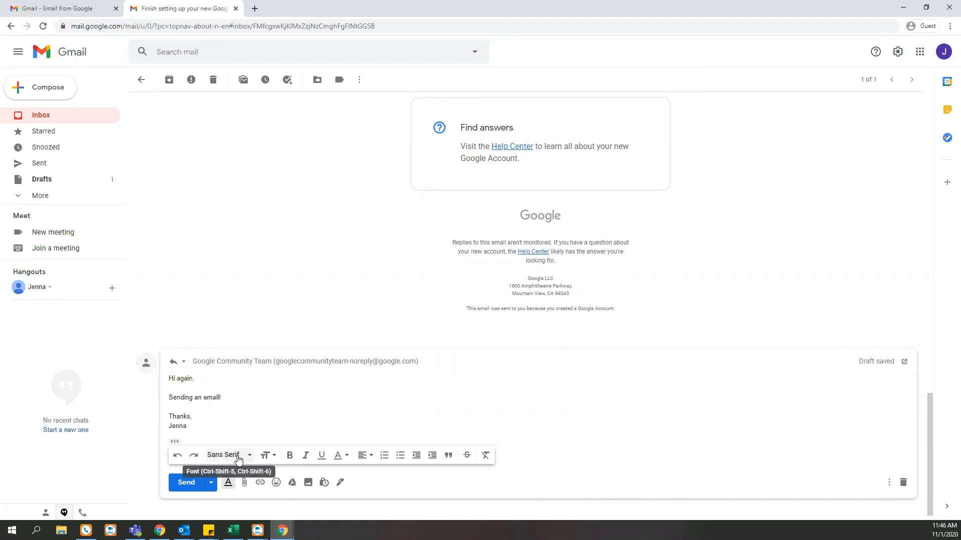
left_click(239, 457)
left_click(289, 455)
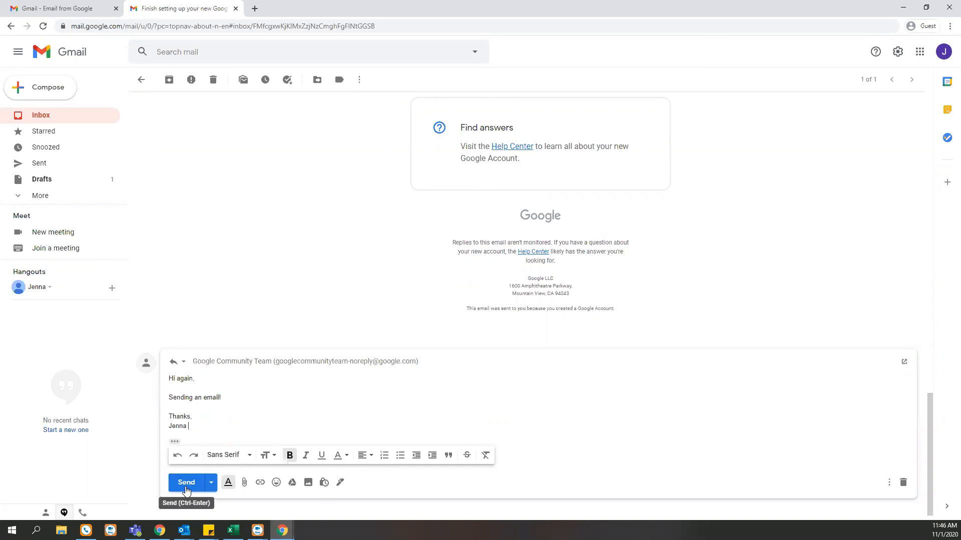
Step: Leave the welcome email and return to the Inbox, keeping the unsent reply as a draft
scroll(276, 403, "up", 15)
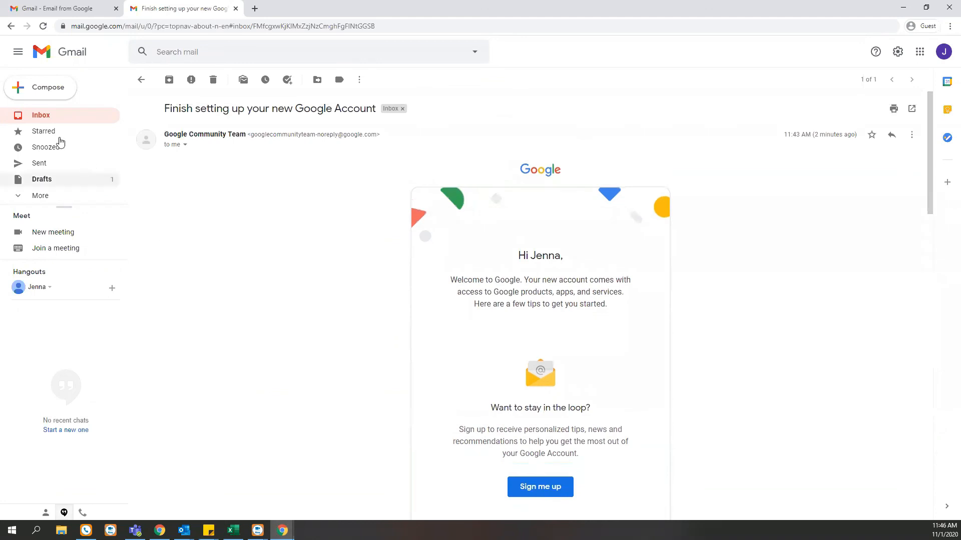
left_click(43, 116)
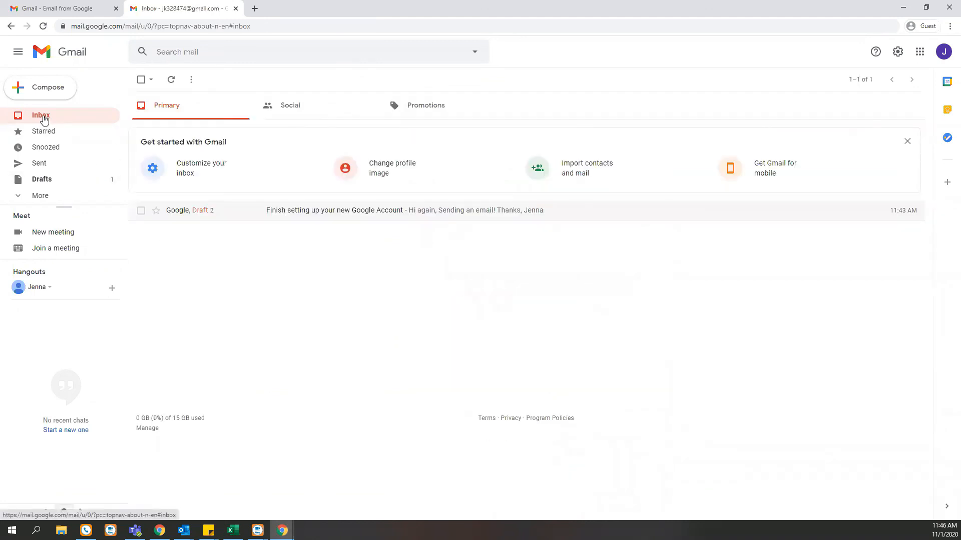